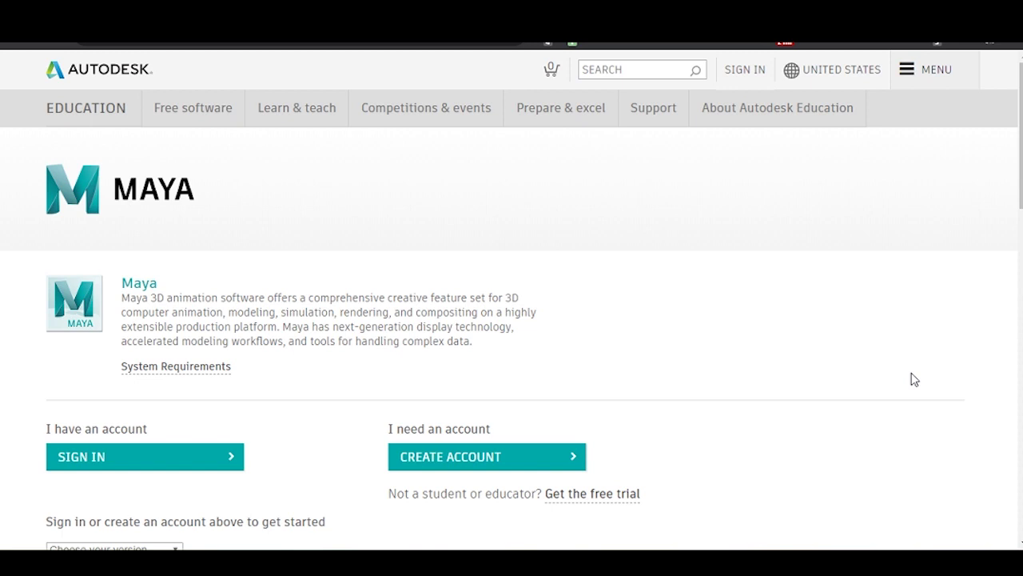
Sign in to the Autodesk account with your email and password.
{"action": "left_click", "coordinate": [127, 465]}
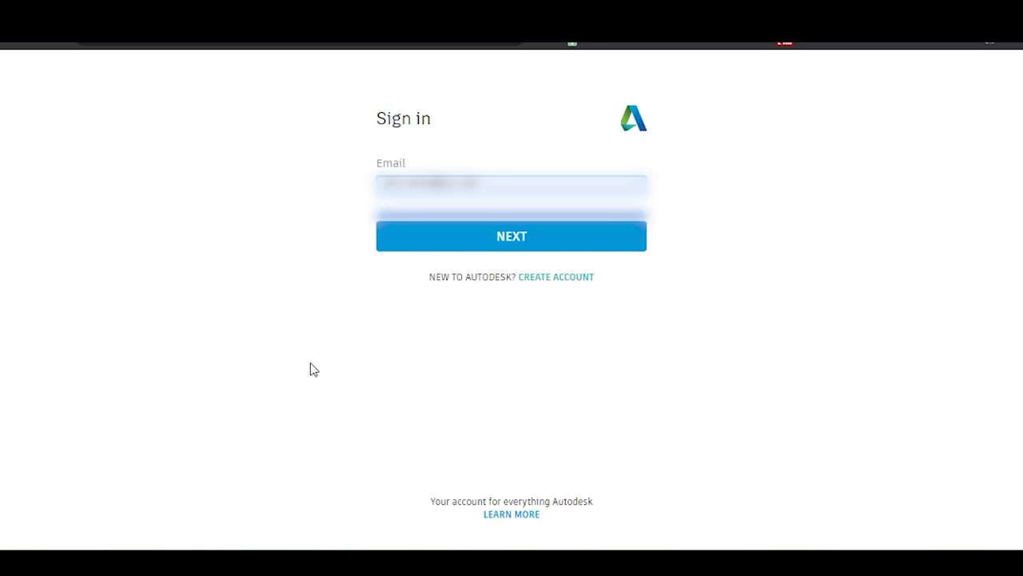
{"action": "type", "text": ".com"}
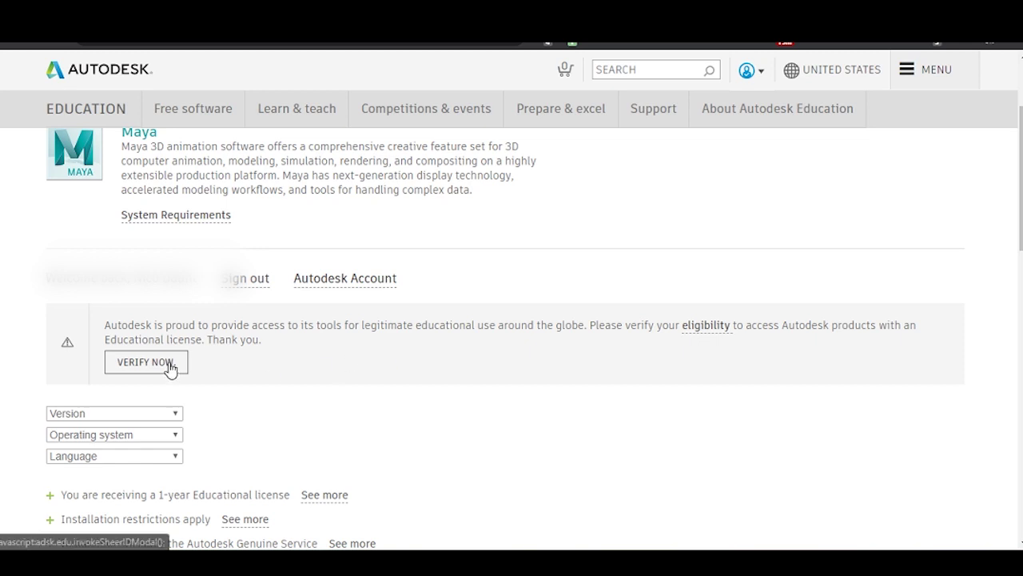
Verify student eligibility, then continue with Get Autodesk Software from the You're verified! dialog.
{"action": "left_click", "coordinate": [126, 365]}
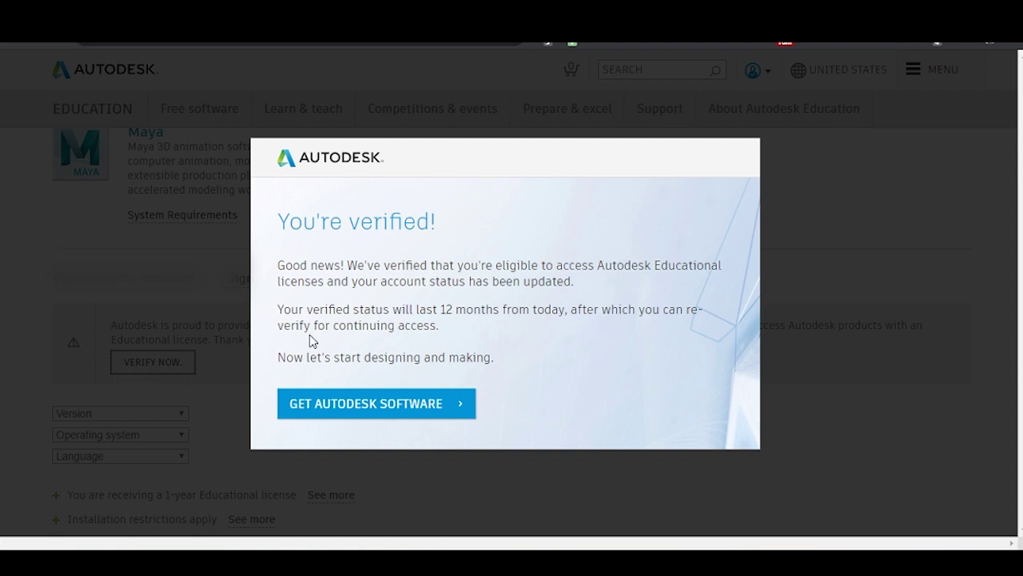
{"action": "left_click", "coordinate": [355, 410]}
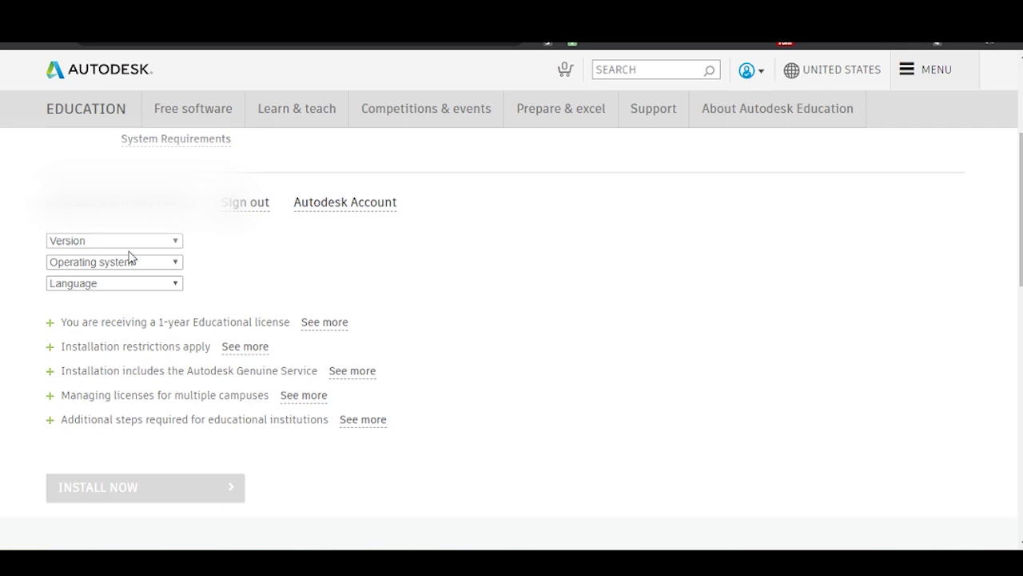
Choose version Maya 2020, Windows 64-bit and English, then scroll to the license details.
{"action": "left_click", "coordinate": [121, 243]}
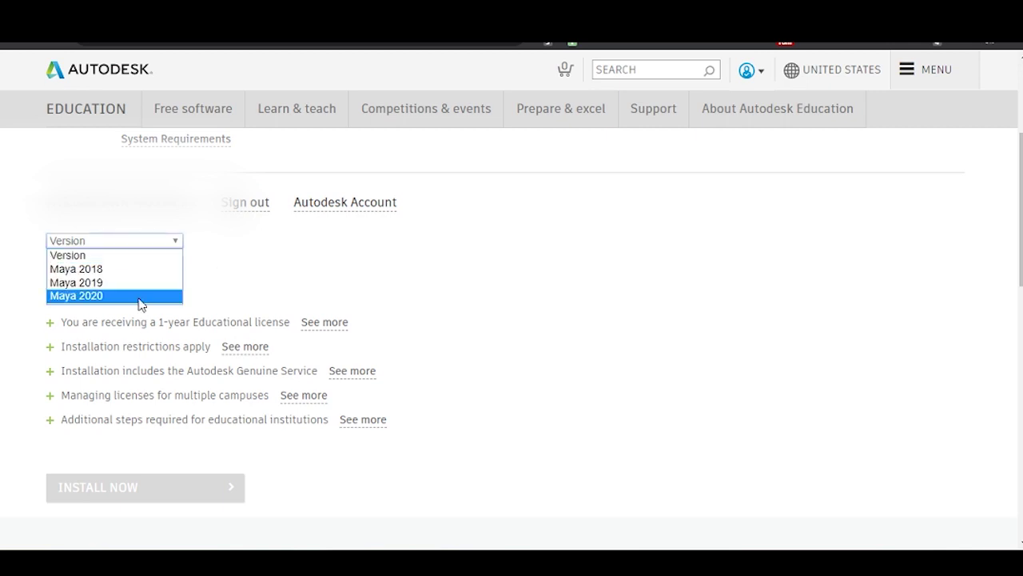
{"action": "left_click", "coordinate": [136, 295]}
{"action": "left_click", "coordinate": [128, 265]}
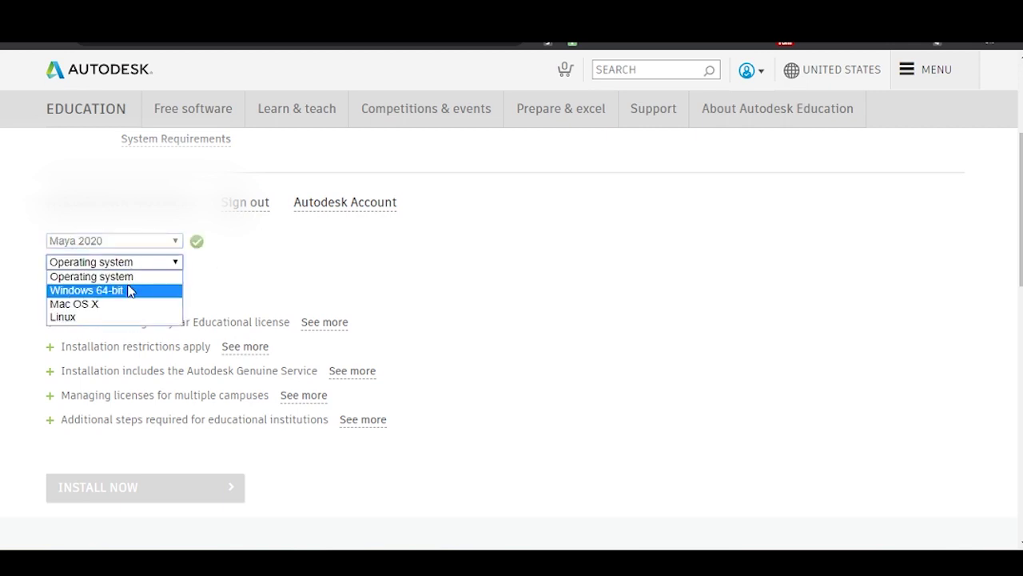
{"action": "left_click", "coordinate": [131, 291]}
{"action": "left_click", "coordinate": [102, 283]}
{"action": "left_click", "coordinate": [103, 310]}
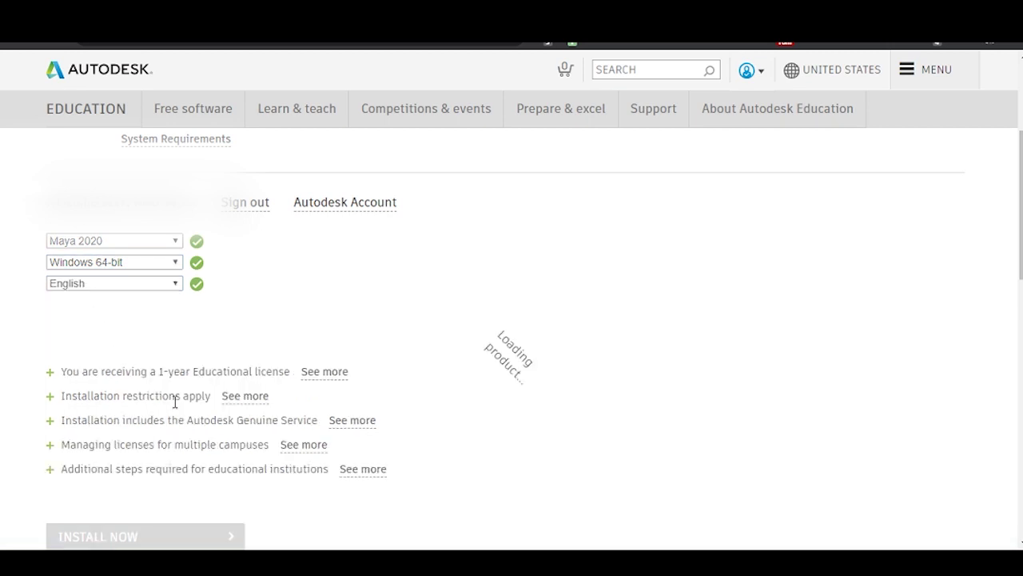
{"action": "scroll", "coordinate": [285, 419], "scroll_direction": "down", "scroll_amount": 2}
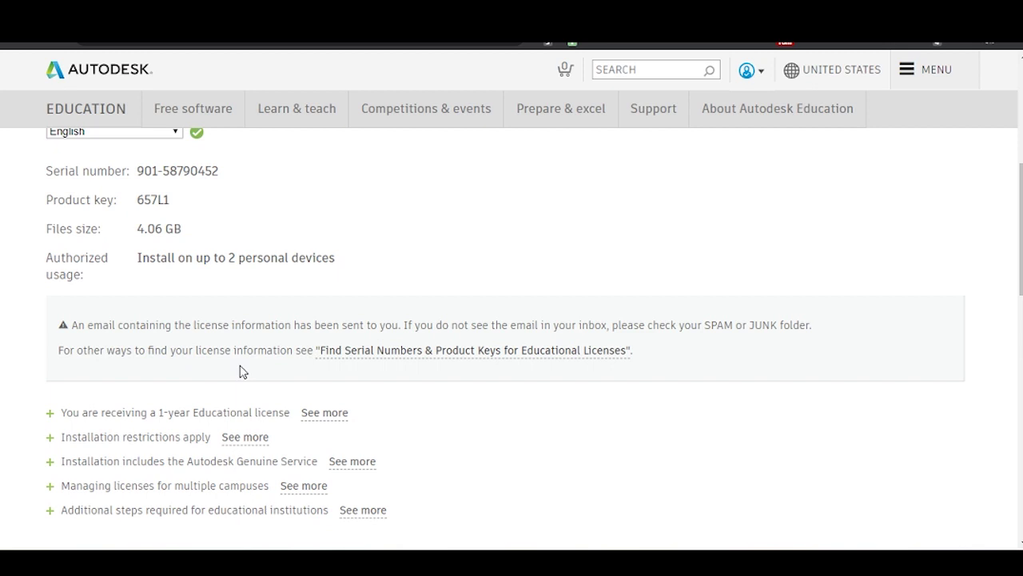
{"action": "scroll", "coordinate": [242, 371], "scroll_direction": "down", "scroll_amount": 3}
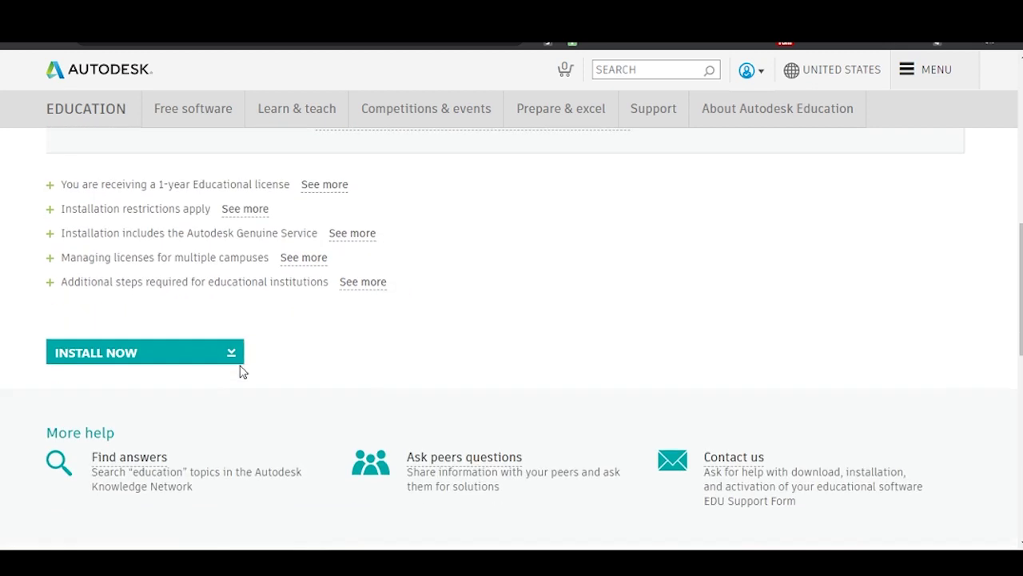
Accept the license and services agreement and start downloading the Maya 2020 installer.
{"action": "left_click", "coordinate": [148, 360]}
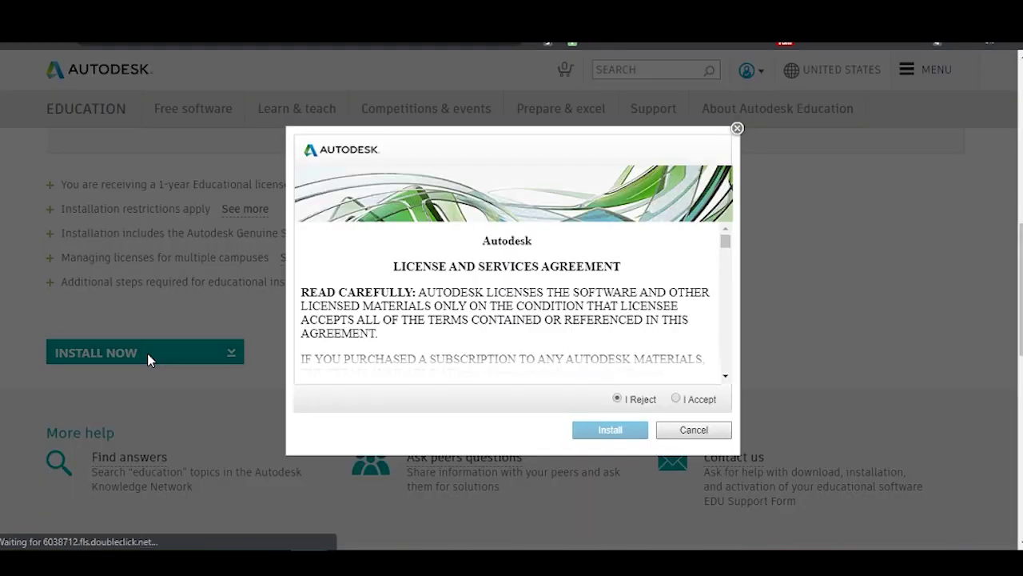
{"action": "left_click", "coordinate": [676, 398]}
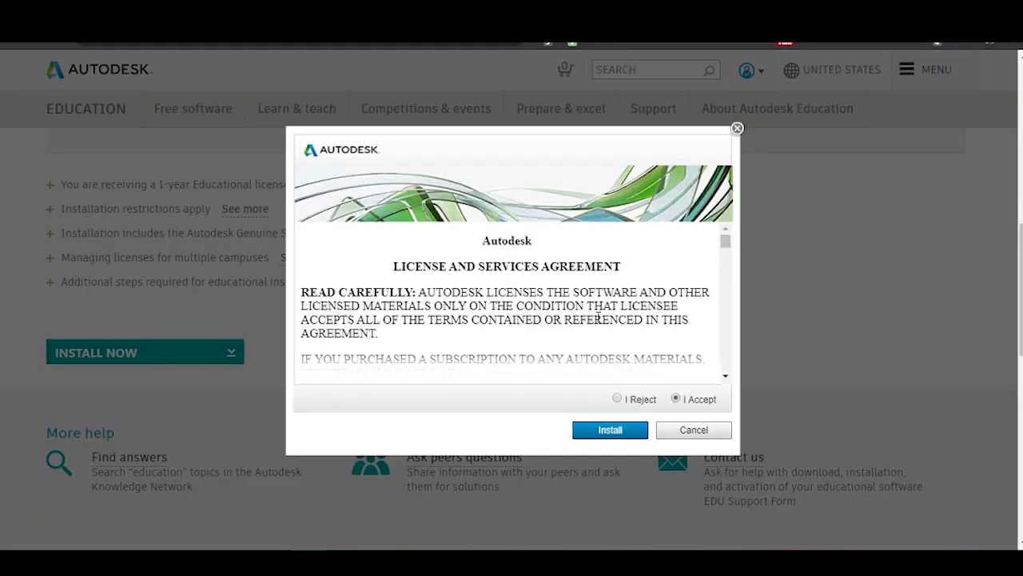
{"action": "scroll", "coordinate": [555, 336], "scroll_direction": "down", "scroll_amount": 5}
{"action": "scroll", "coordinate": [555, 336], "scroll_direction": "down", "scroll_amount": 5}
{"action": "left_click", "coordinate": [610, 432]}
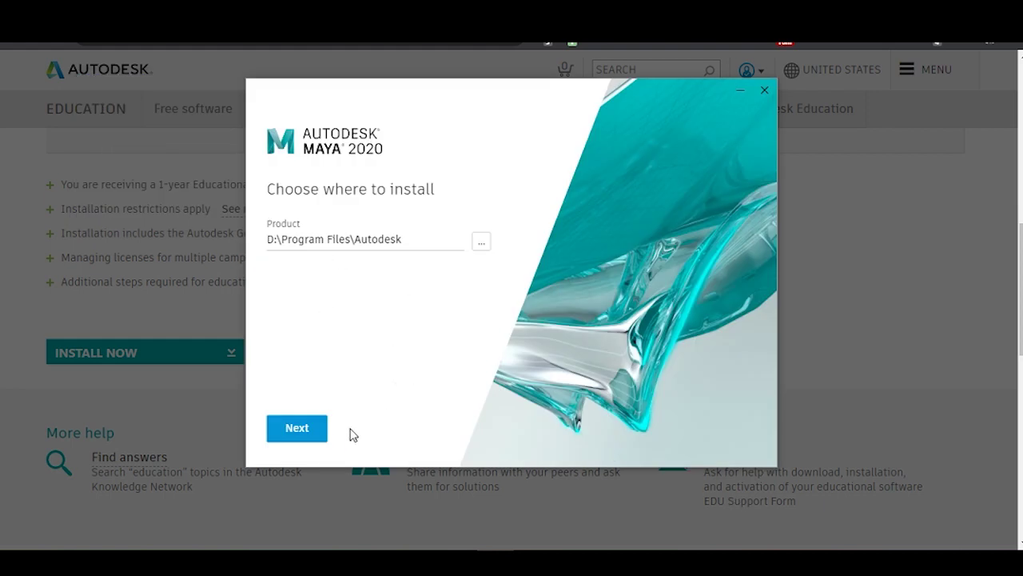
Keep the default install location, add Arnold for Maya 2020, and begin installation.
{"action": "left_click", "coordinate": [320, 429]}
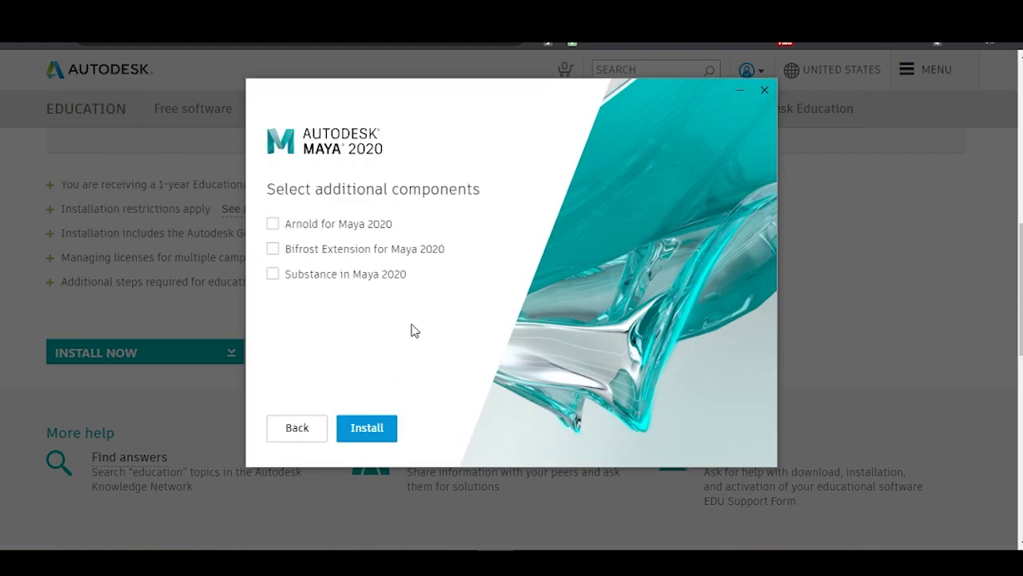
{"action": "left_click", "coordinate": [273, 223]}
{"action": "left_click", "coordinate": [362, 438]}
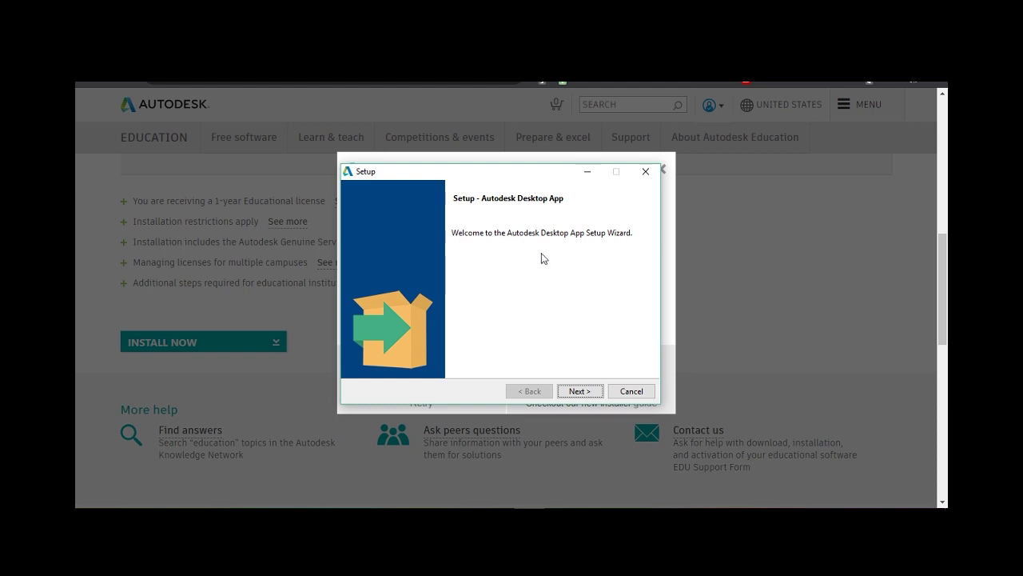
Accept the Desktop App agreement, run its installation, and finish the setup wizard.
{"action": "left_click", "coordinate": [579, 391]}
{"action": "left_click", "coordinate": [468, 350]}
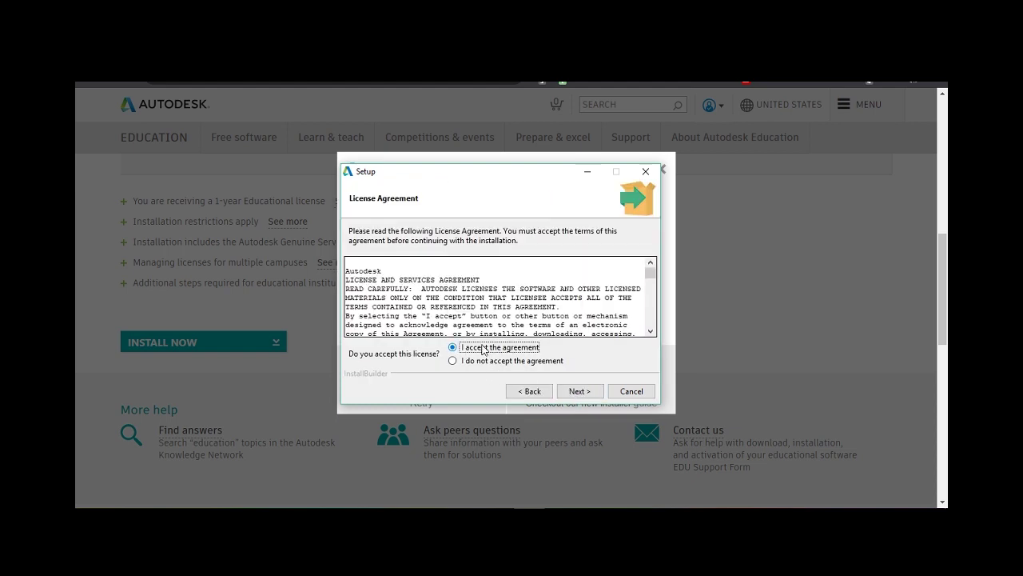
{"action": "left_click", "coordinate": [579, 391]}
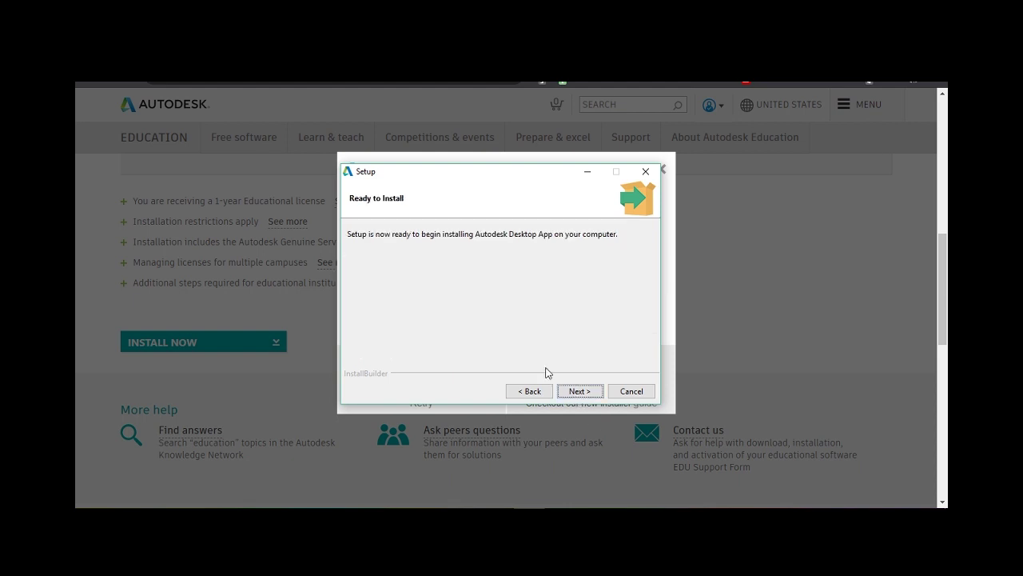
{"action": "left_click", "coordinate": [592, 391]}
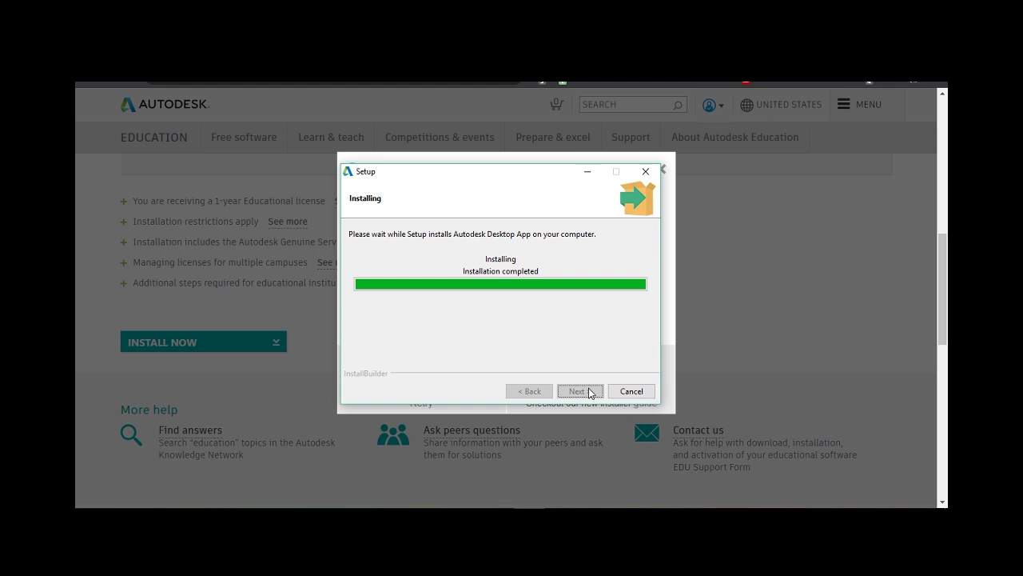
{"action": "left_click", "coordinate": [590, 394]}
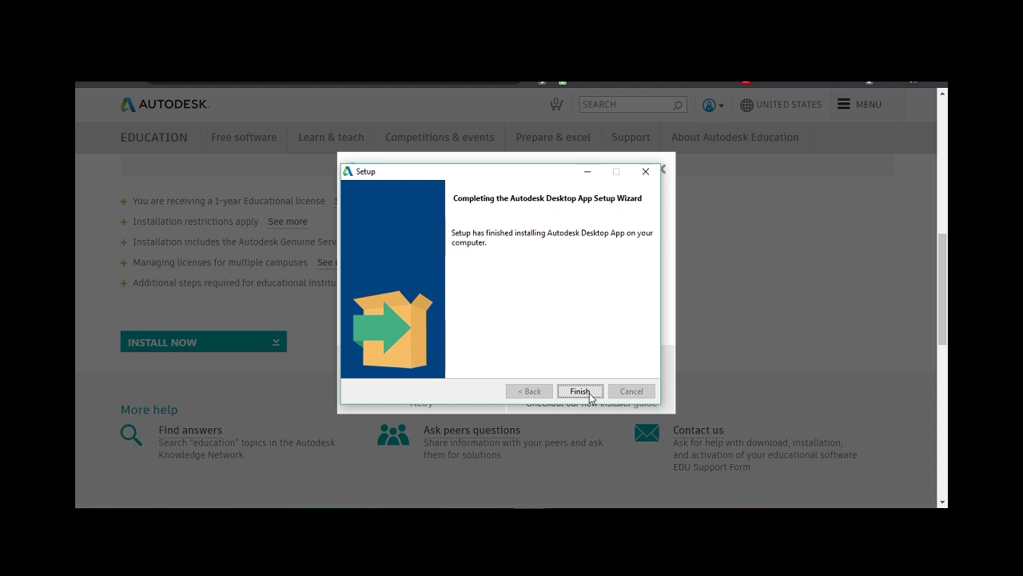
{"action": "left_click", "coordinate": [572, 391]}
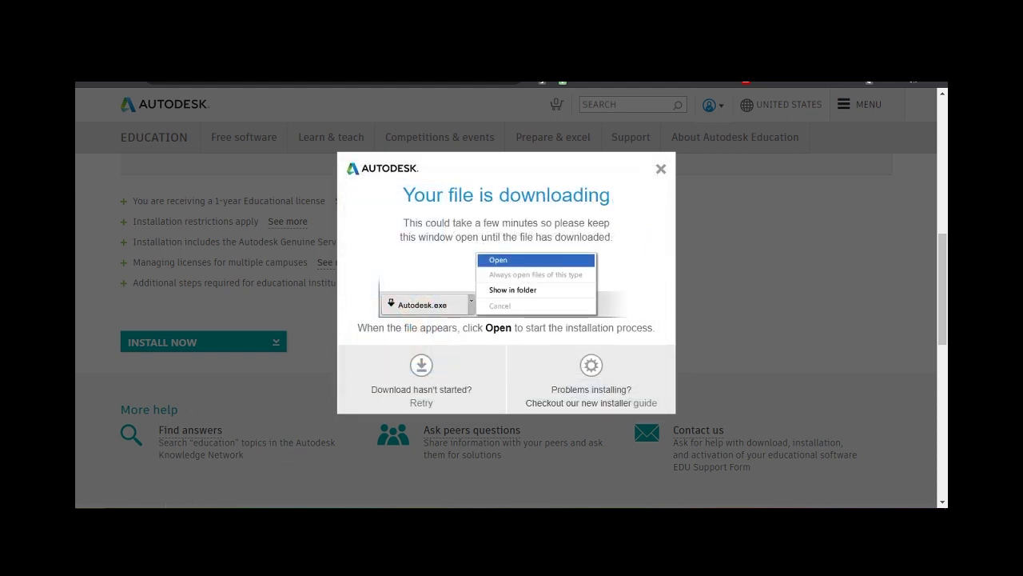
Search the Start menu for 'maya' and launch Maya 2020.
{"action": "key", "text": "super"}
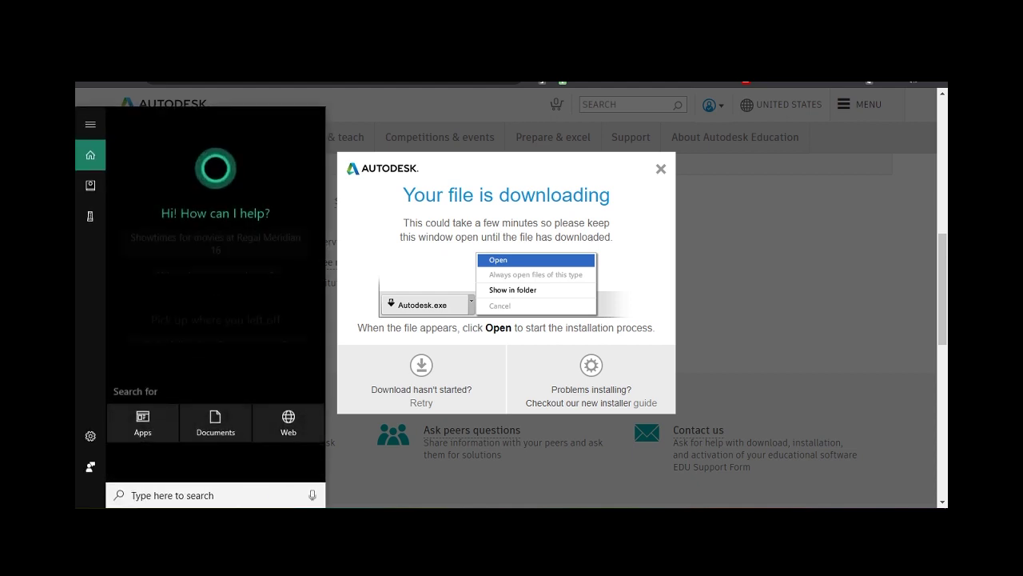
{"action": "type", "text": "maya"}
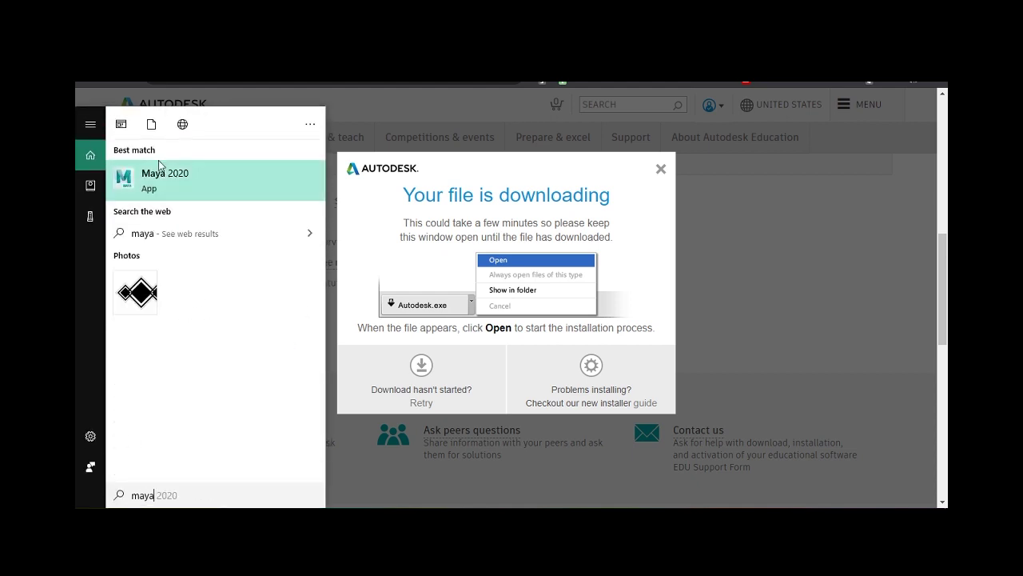
{"action": "left_click", "coordinate": [152, 182]}
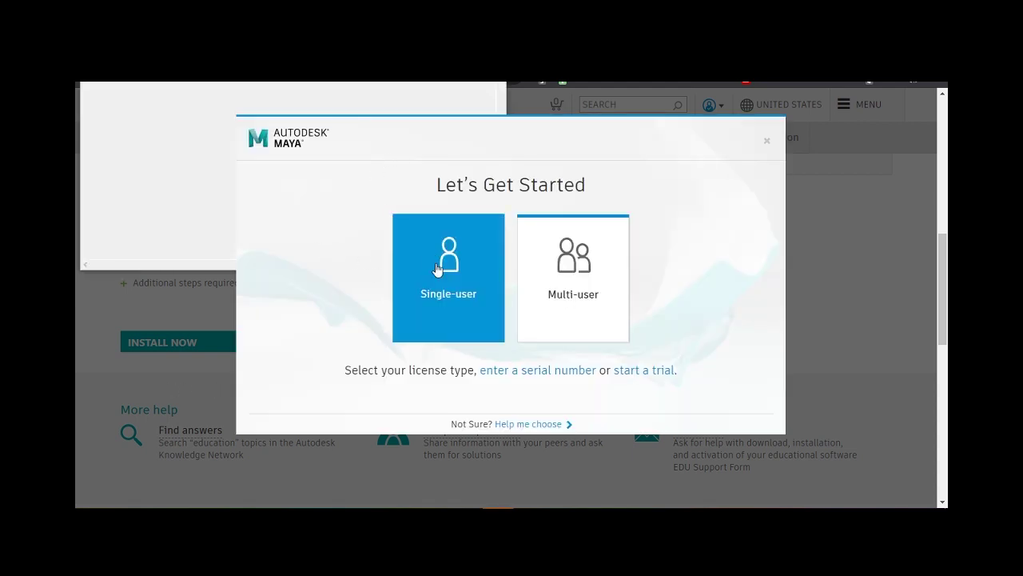
Choose Single-user, sign in with email and password, and pick another verification method.
{"action": "left_click", "coordinate": [436, 269]}
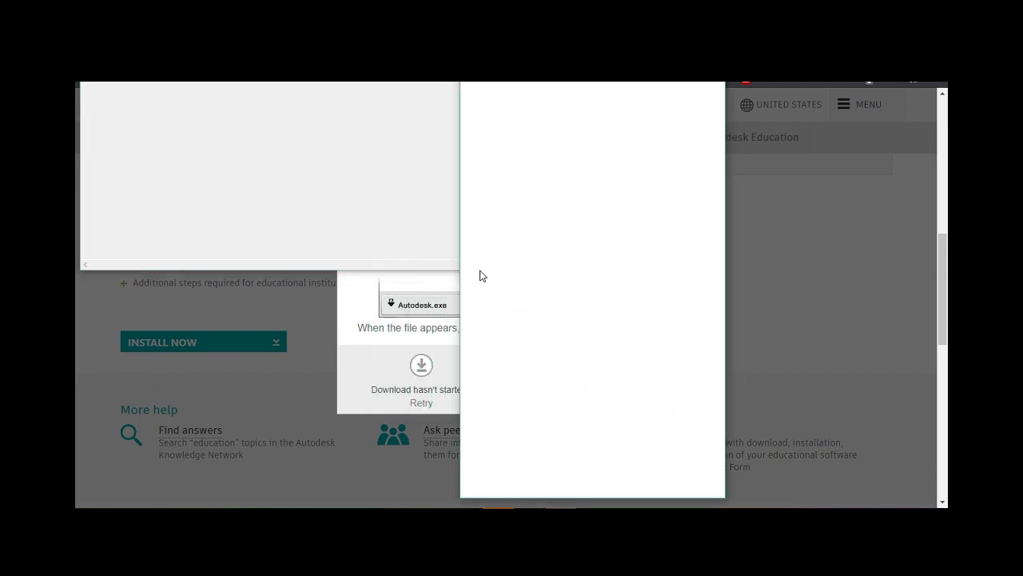
{"action": "left_click", "coordinate": [548, 231]}
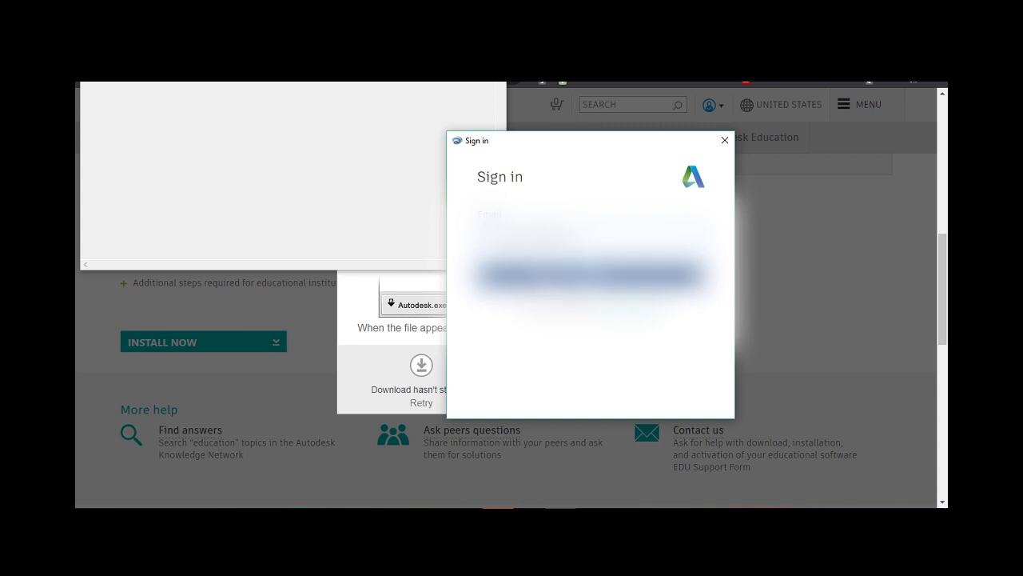
{"action": "key", "text": "Return"}
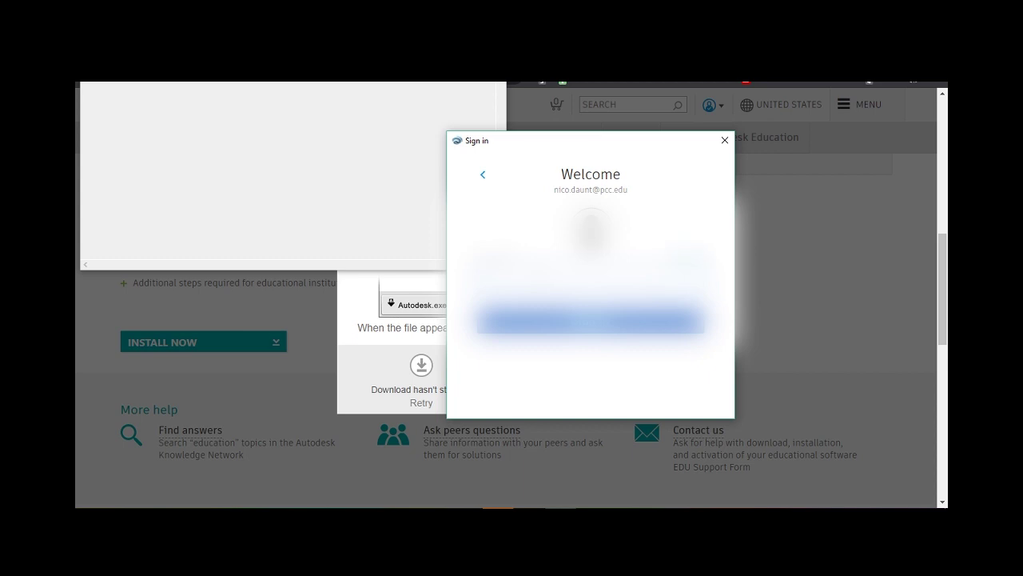
{"action": "key", "text": "Return"}
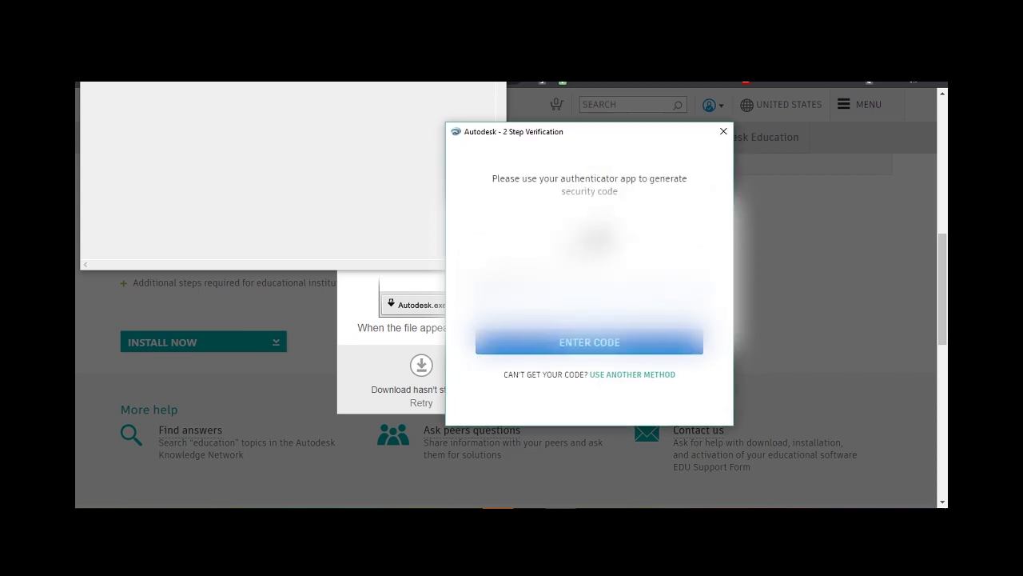
{"action": "left_click", "coordinate": [611, 375]}
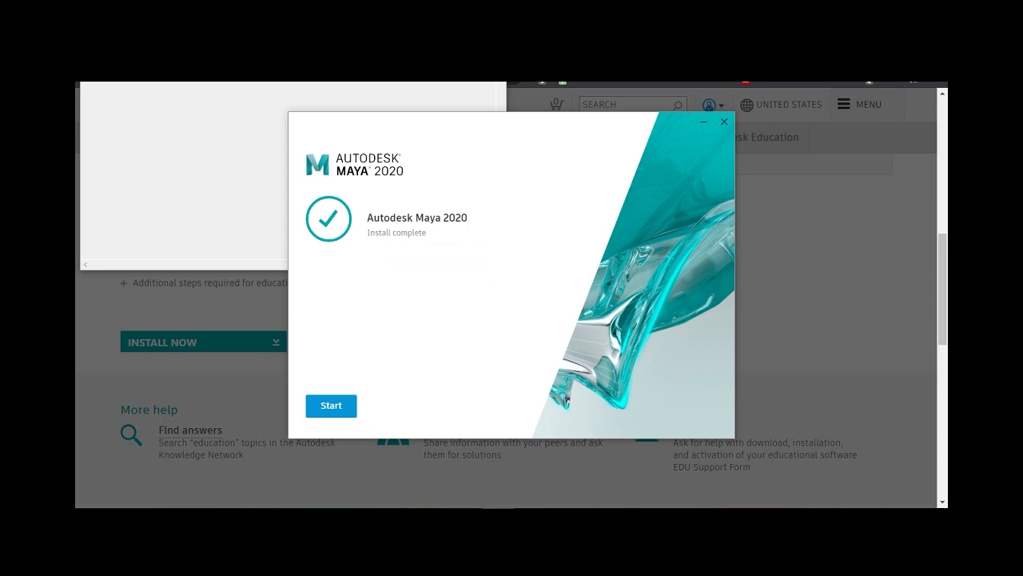
Bring the installer window forward from the taskbar and agree to the Autodesk Privacy Statement.
{"action": "right_click", "coordinate": [468, 507]}
{"action": "left_click", "coordinate": [491, 492]}
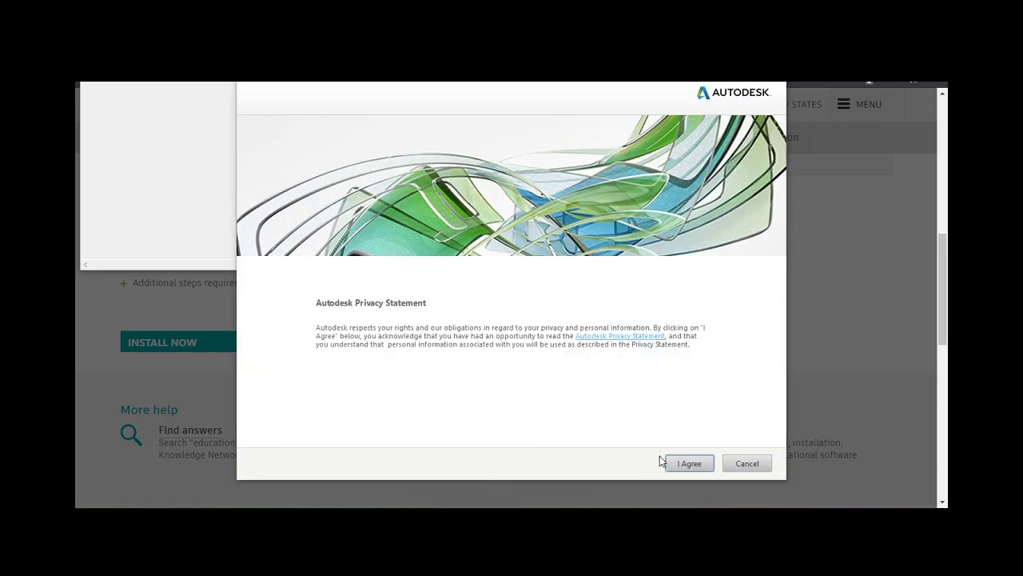
{"action": "left_click", "coordinate": [680, 465]}
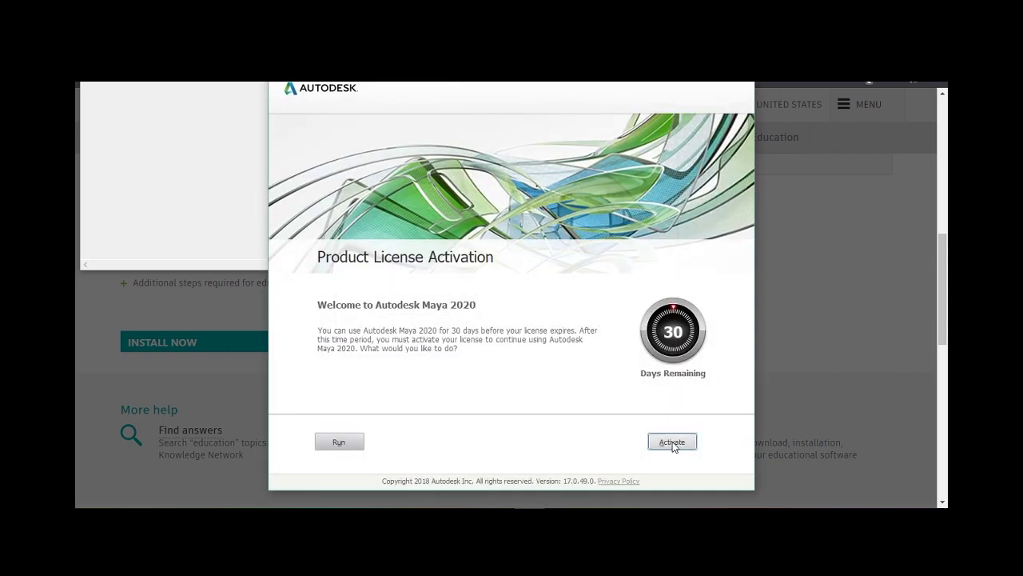
{"action": "left_click", "coordinate": [356, 446]}
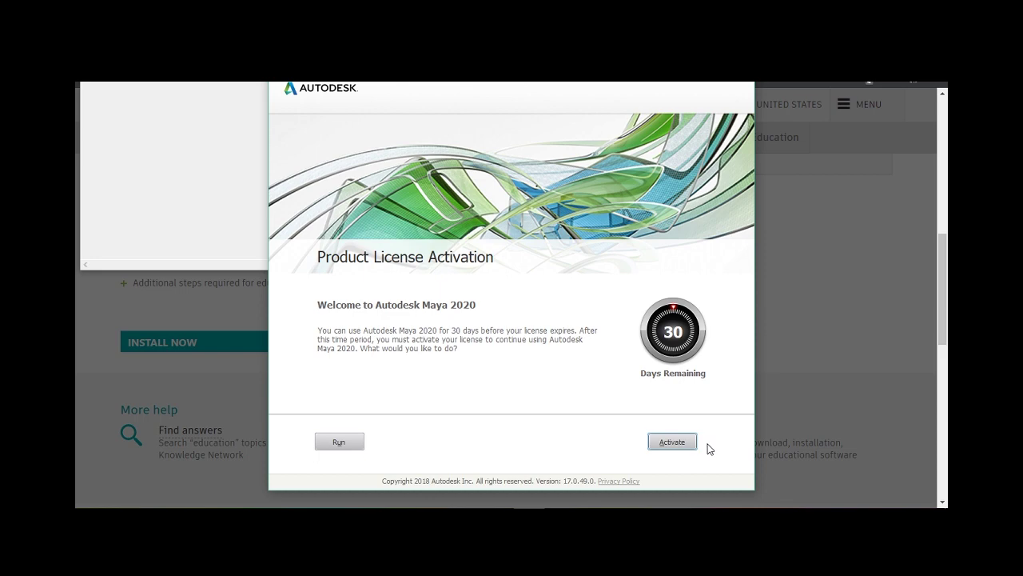
Begin Maya 2020 license activation from the Product License Activation screen.
{"action": "left_click", "coordinate": [672, 444]}
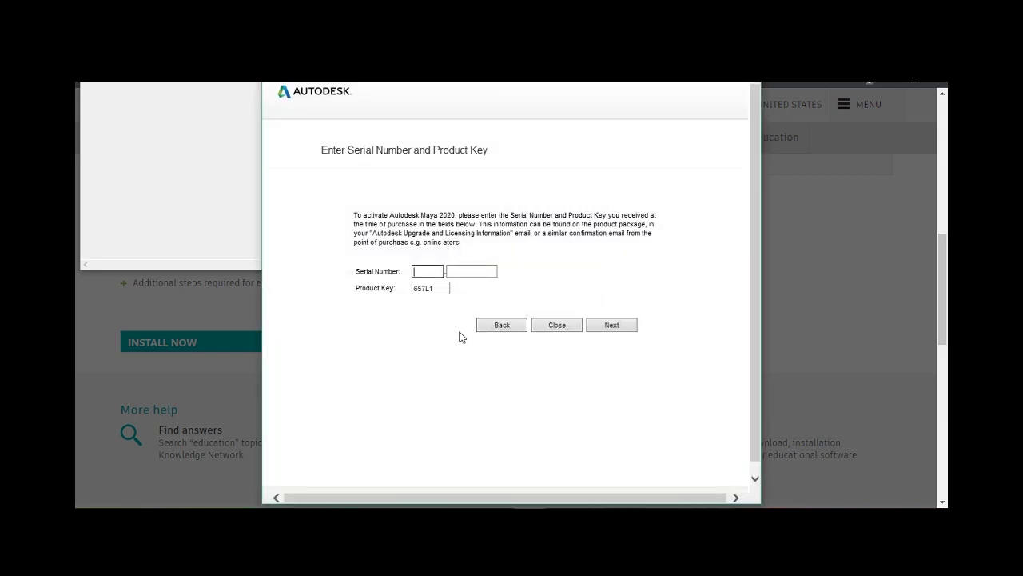